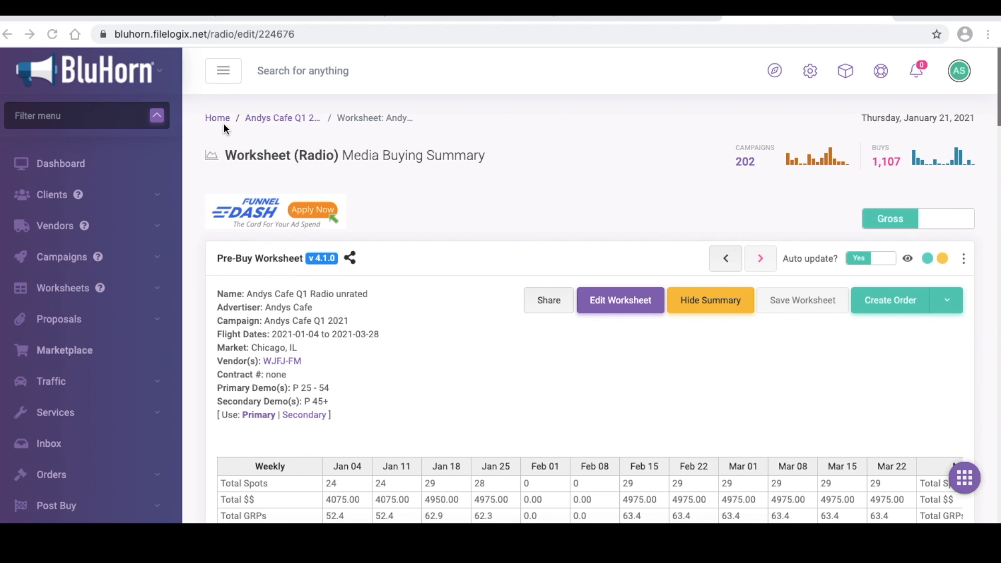
Step: Minify the navigation sidebar to icons and hide it completely to widen the worksheet area
left_click(229, 77)
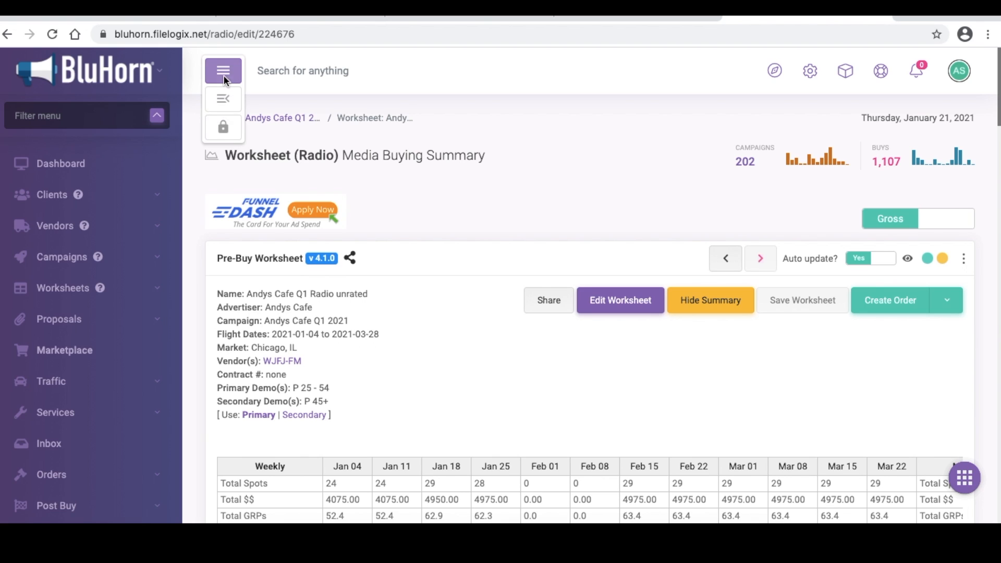
left_click(225, 98)
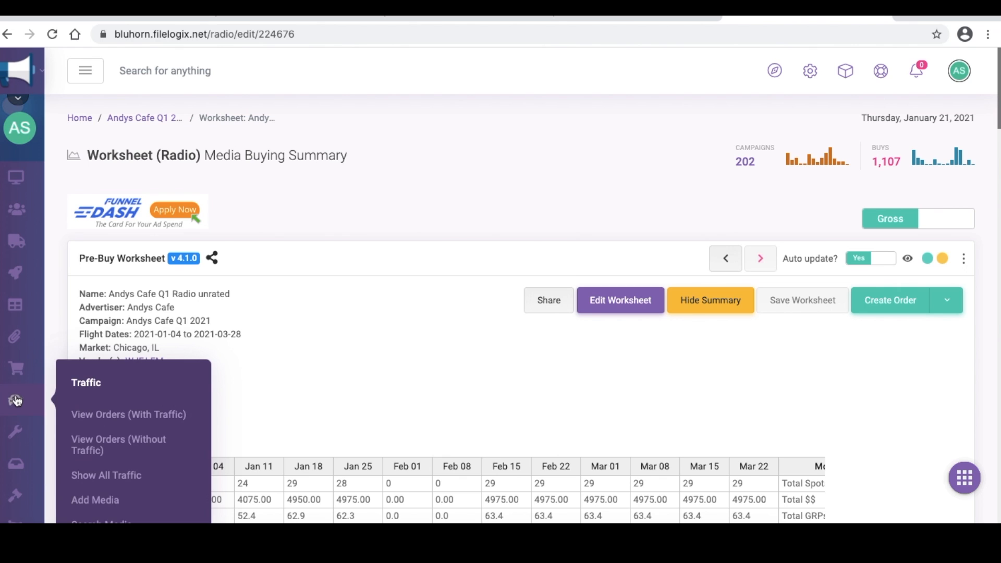
left_click(86, 73)
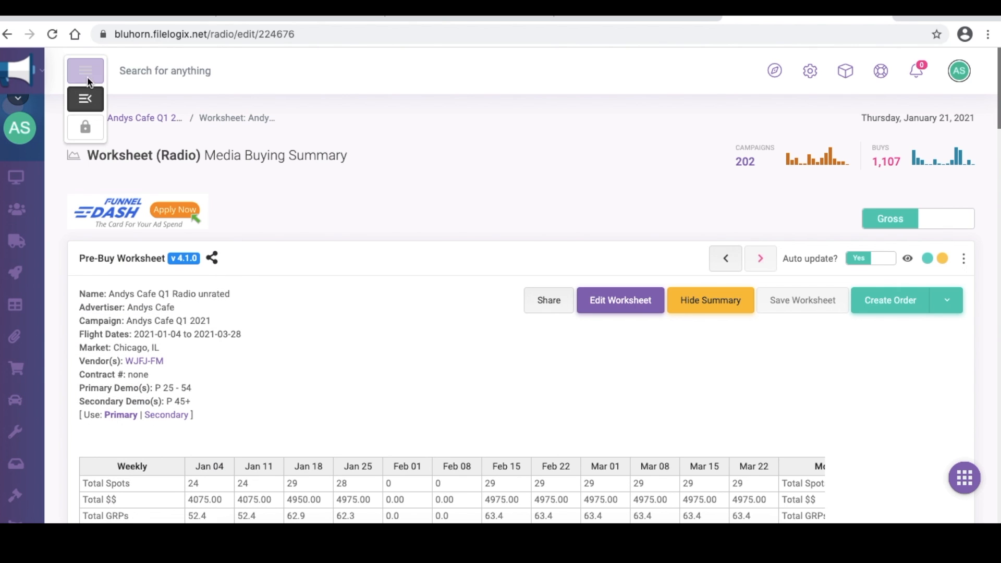
left_click(86, 74)
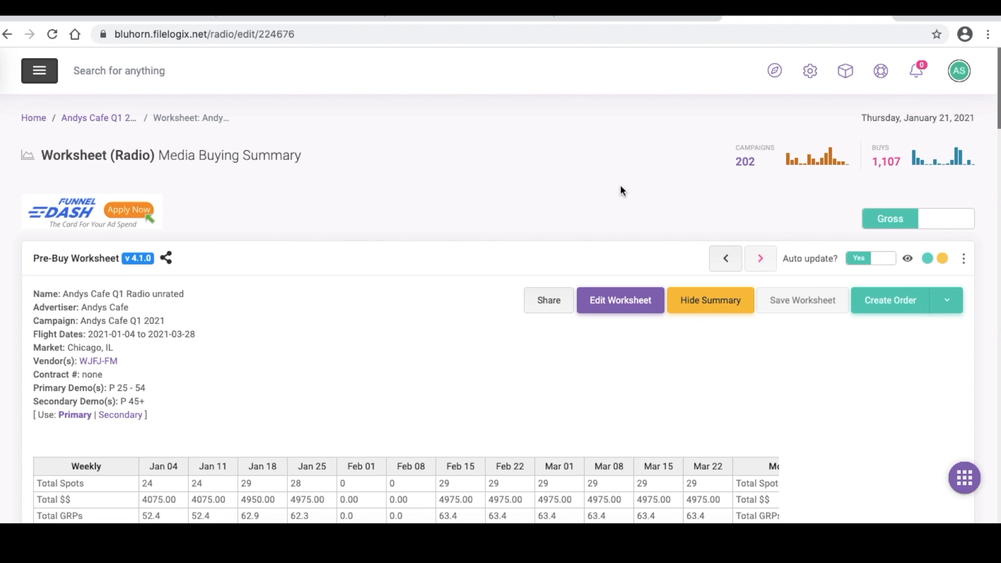
Step: Review the layout settings, from app layout and accessibility to global font size and theme colors, and close them
left_click(807, 78)
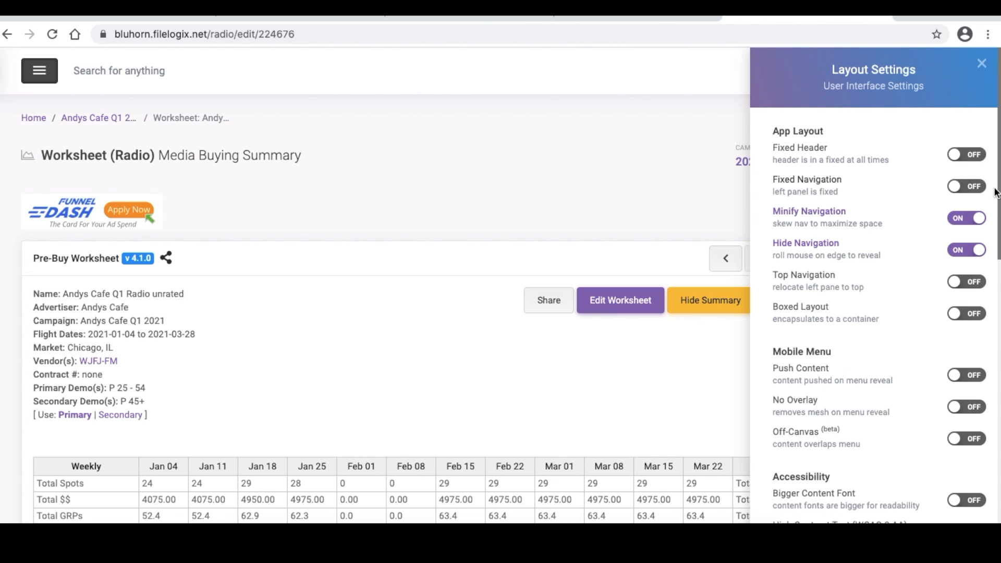
left_click_drag(997, 205, 999, 213)
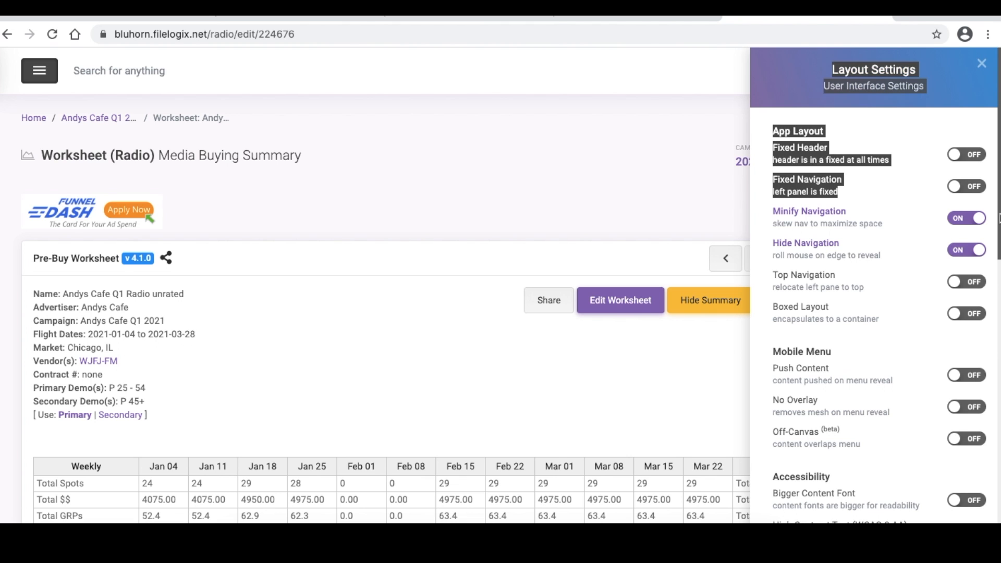
scroll(999, 218, "down", 4)
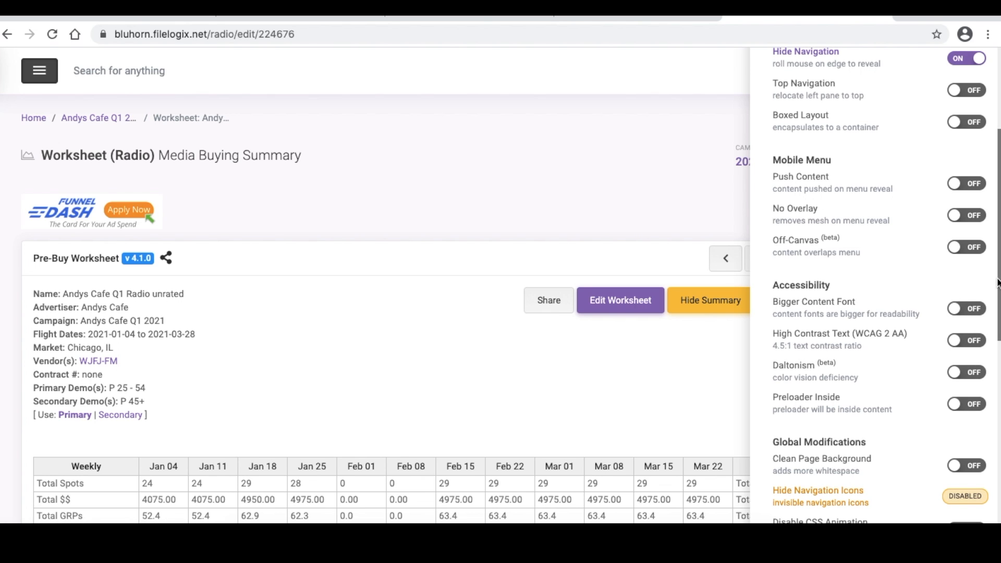
left_click_drag(999, 276, 997, 398)
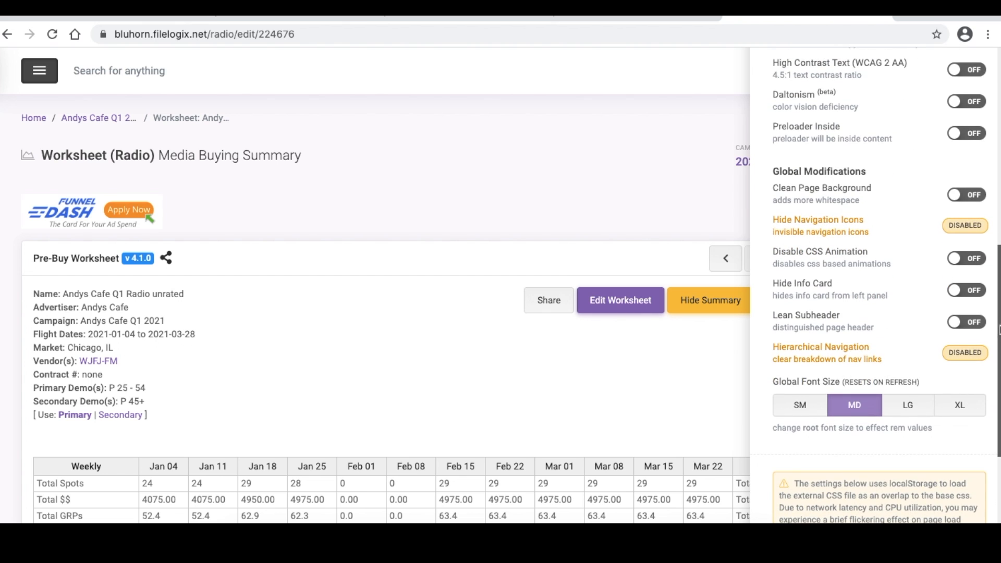
scroll(994, 364, "down", 2)
scroll(996, 383, "down", 2)
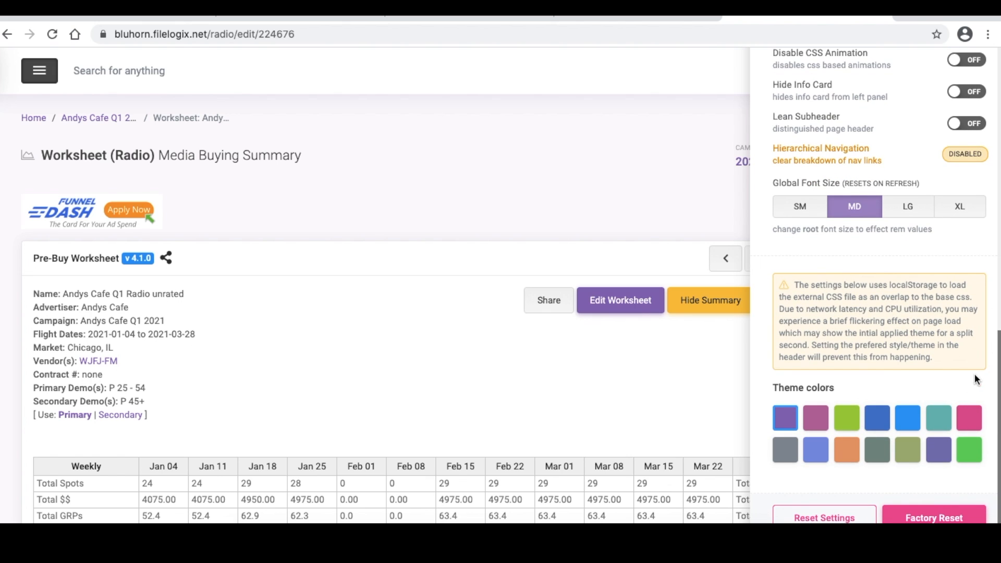
left_click(657, 78)
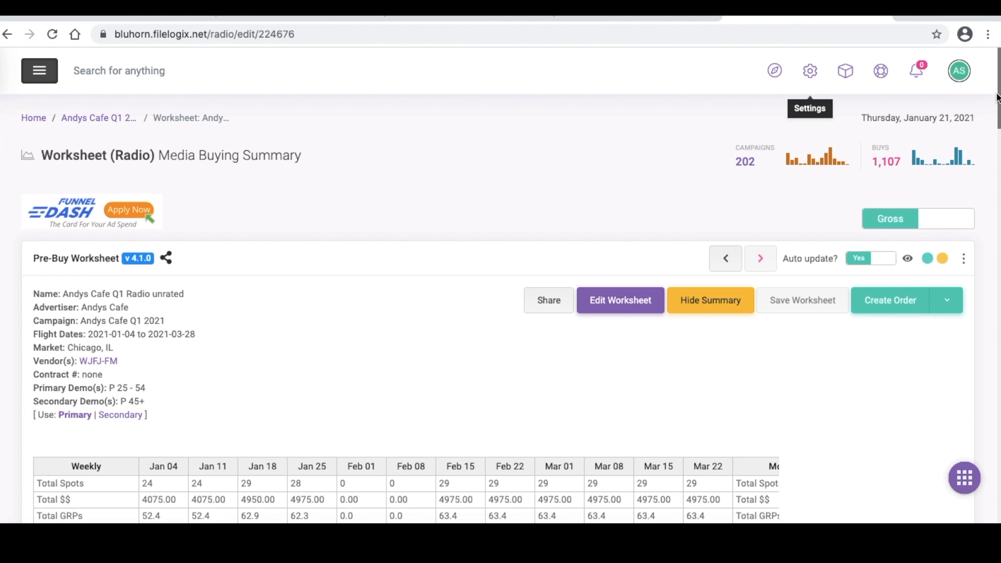
Step: Hide the summary panel beside the worksheet lines
left_click_drag(997, 99, 996, 188)
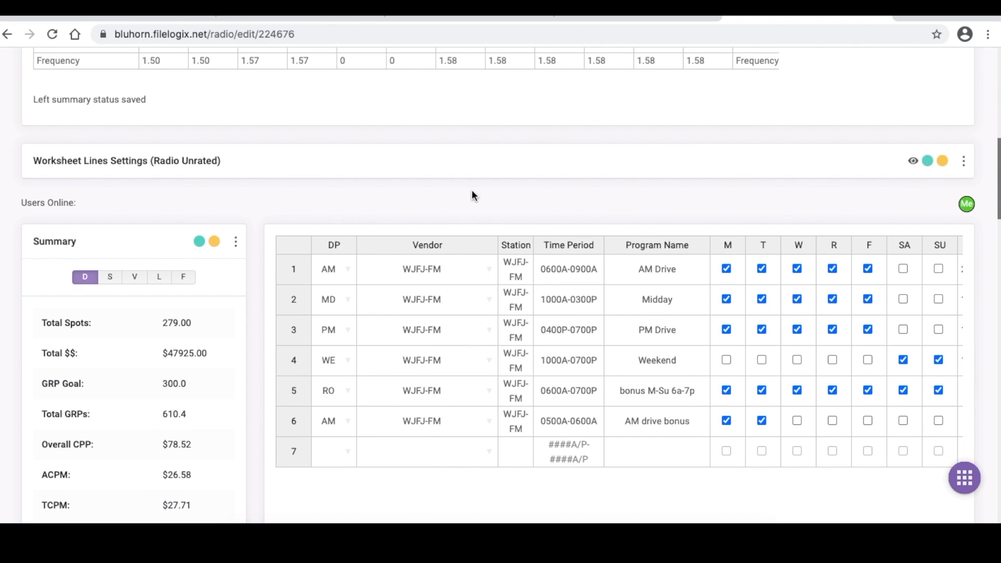
left_click_drag(998, 159, 998, 101)
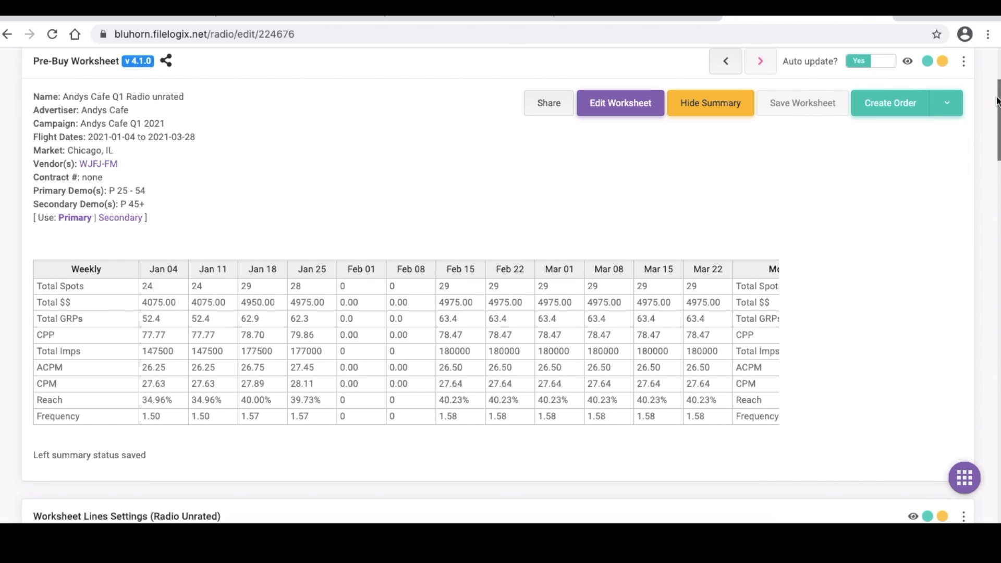
left_click(729, 100)
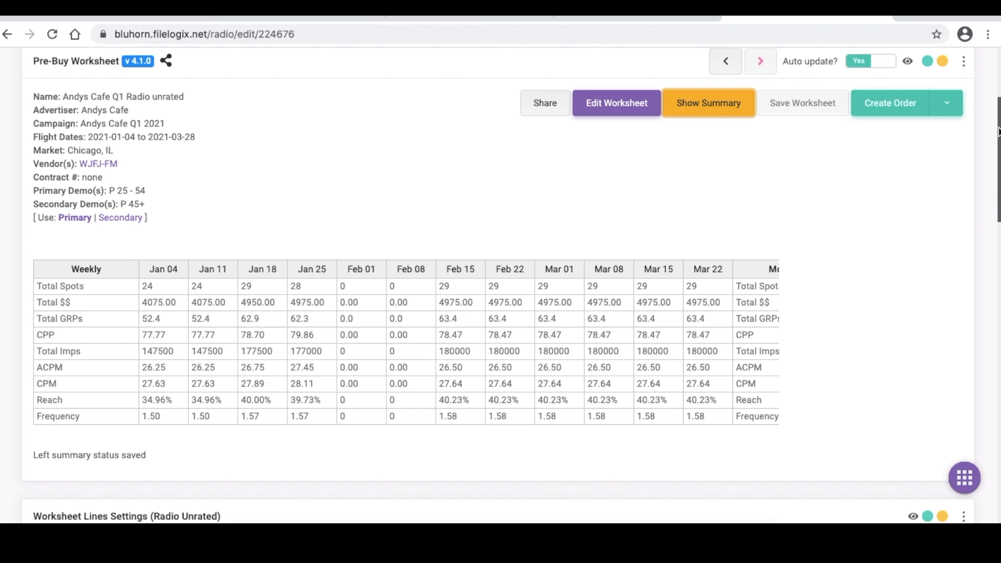
Step: Narrow the Program Name and Vendor columns in the worksheet lines grid
left_click_drag(997, 131, 996, 233)
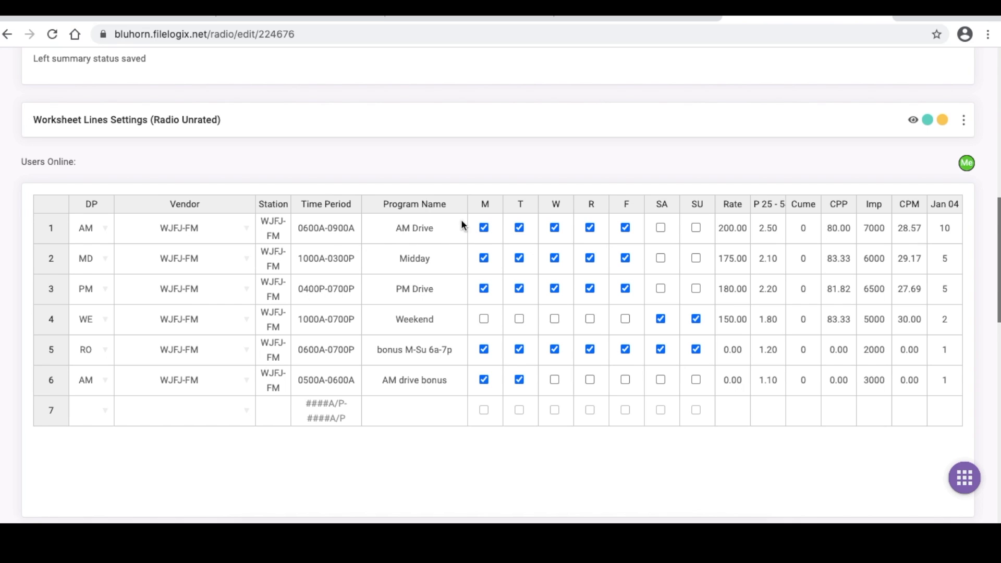
left_click_drag(465, 206, 449, 209)
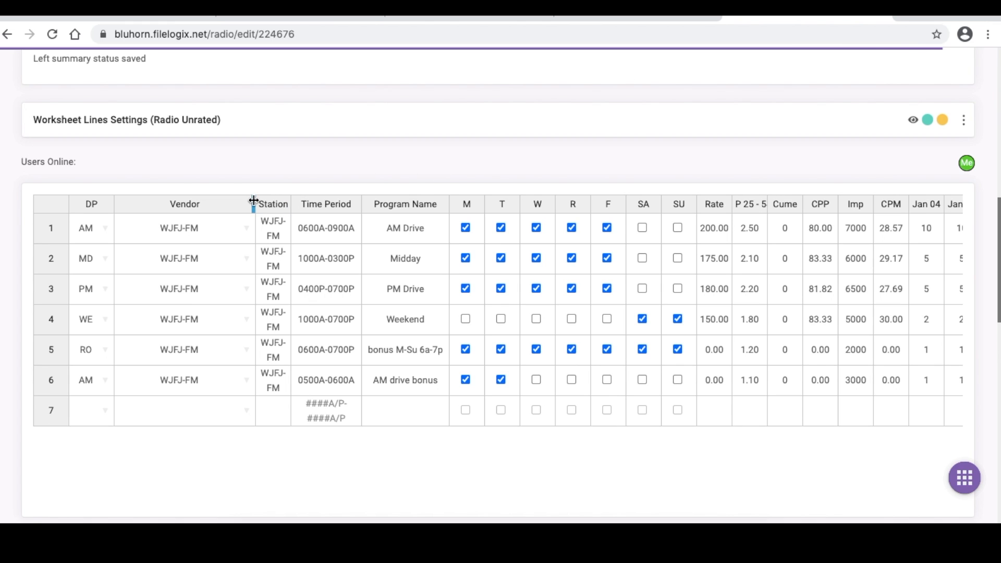
left_click_drag(253, 201, 192, 202)
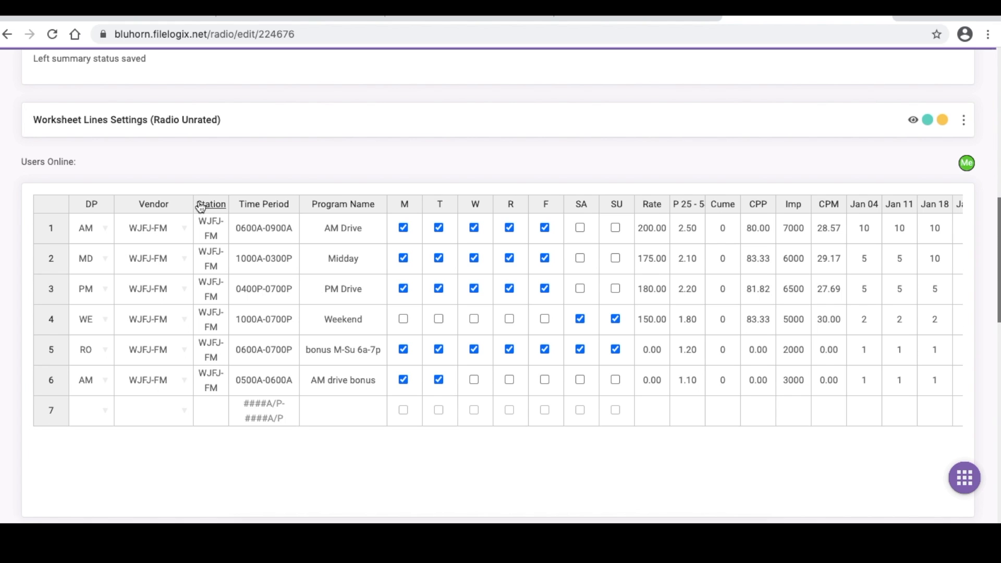
Step: Sort the worksheet lines by Time Period in ascending and descending order, and clear the sort
left_click(292, 206)
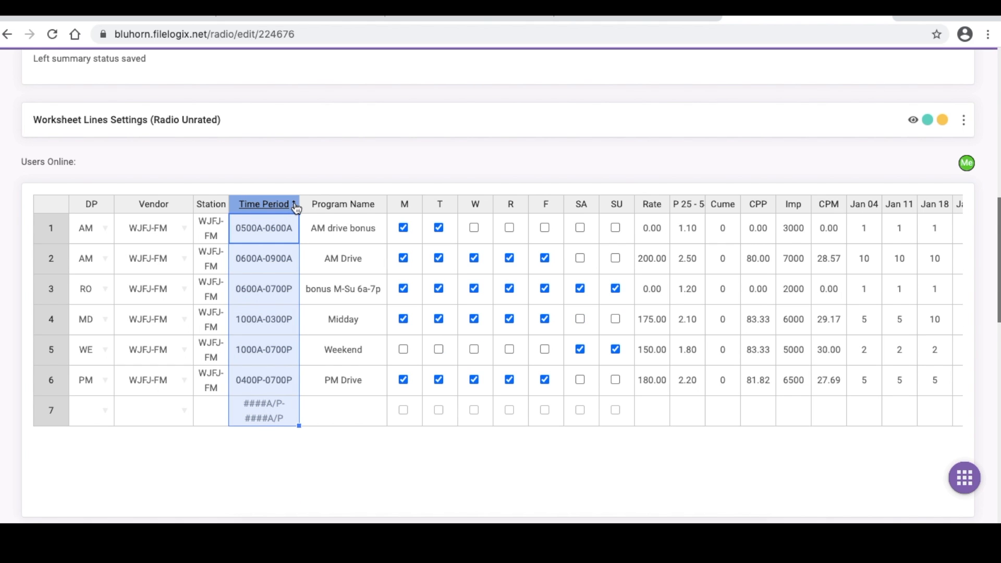
left_click(293, 207)
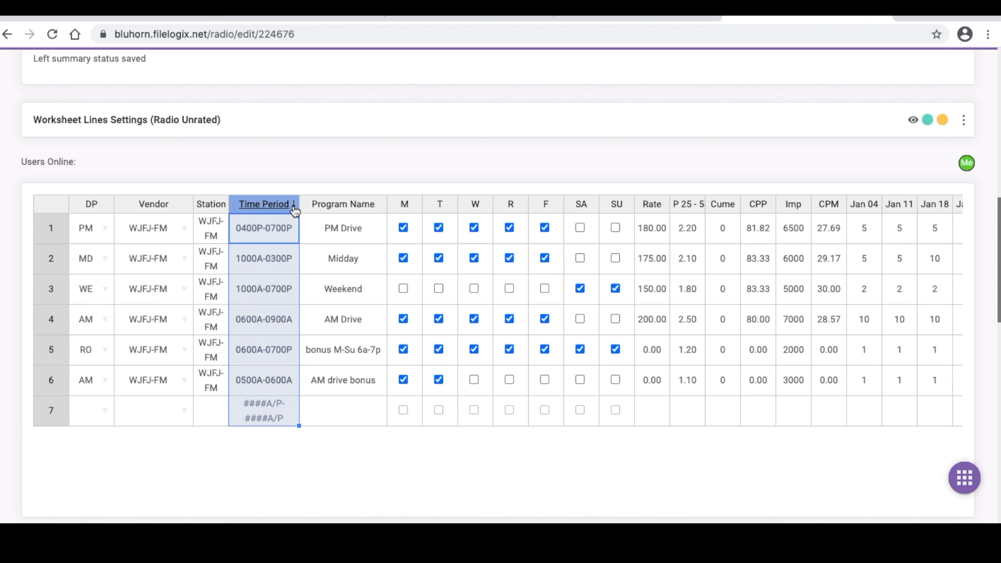
left_click(293, 207)
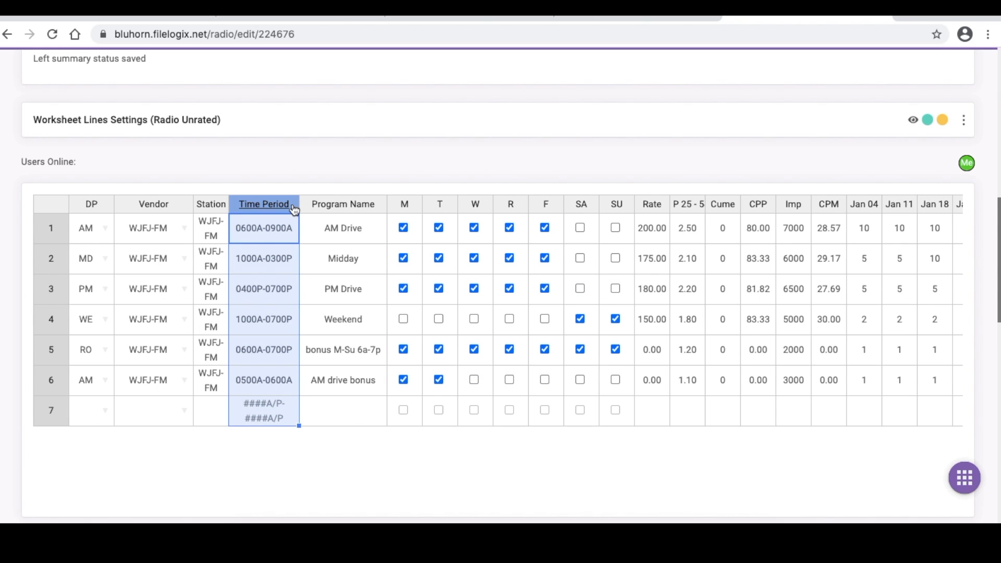
Step: Fill the program name AM drive bonus and the vendor WJFJ-FM from line 6 down into line 7
left_click(366, 384)
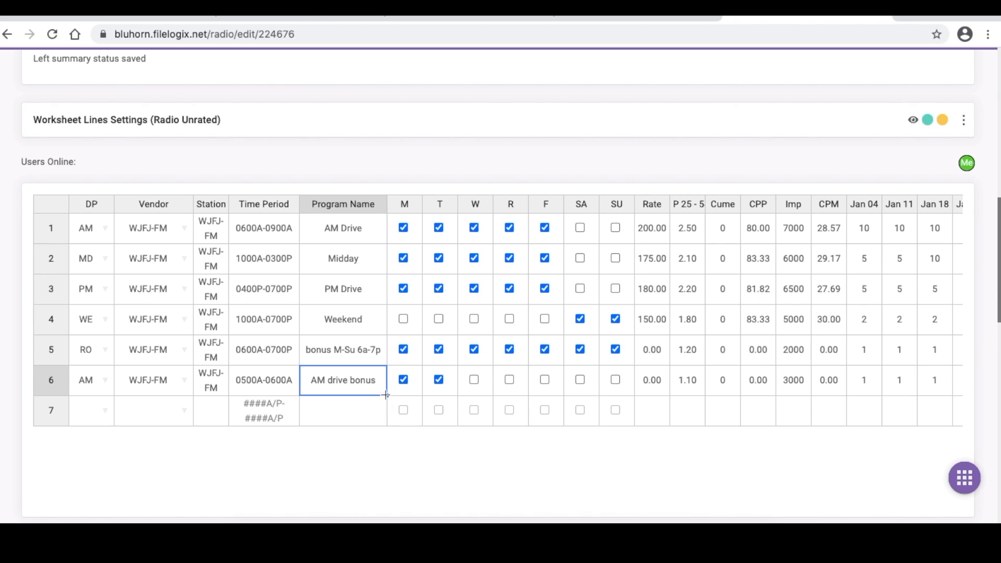
left_click_drag(386, 397, 384, 409)
left_click(173, 381)
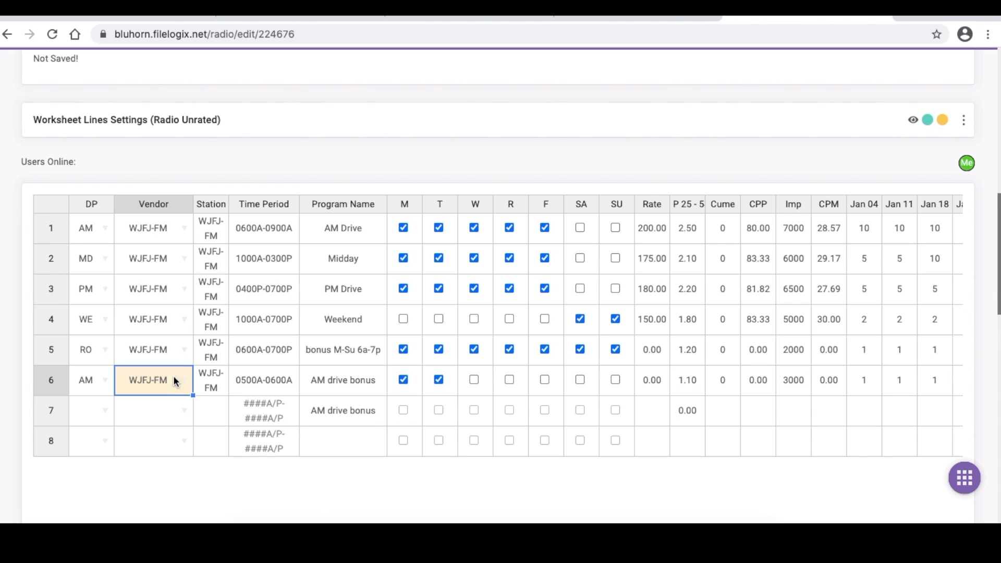
left_click_drag(193, 395, 189, 410)
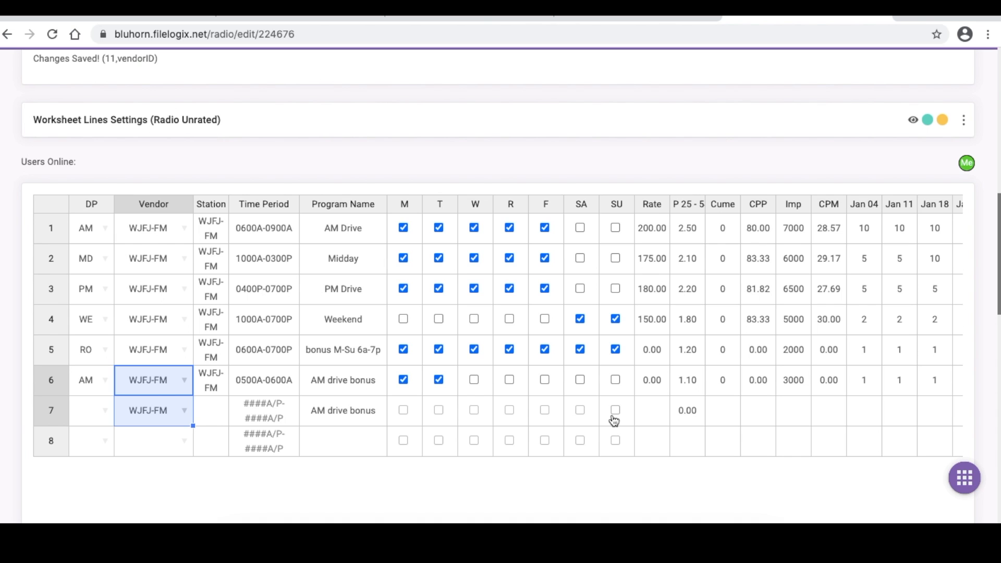
Step: Show the Impact (2nd), CPP (2nd), CPM (2nd) and Cume2 columns in the worksheet lines settings, keeping AQH/Rating shown
left_click(927, 121)
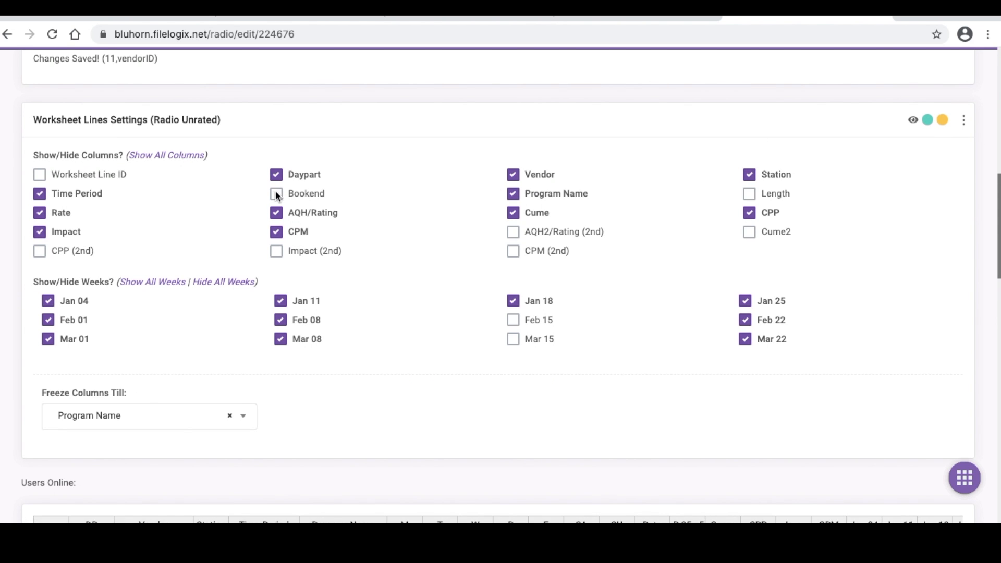
left_click(276, 250)
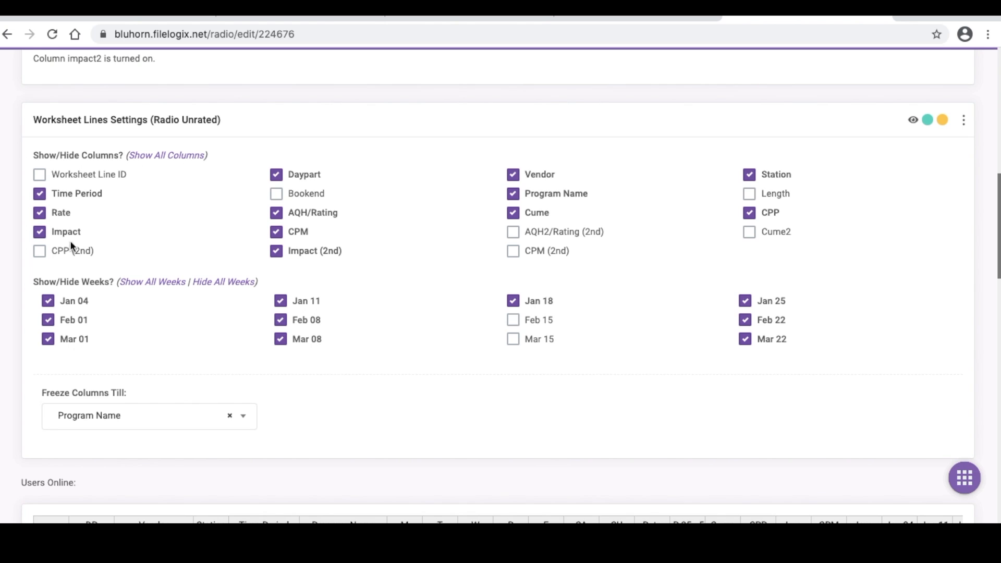
left_click(42, 249)
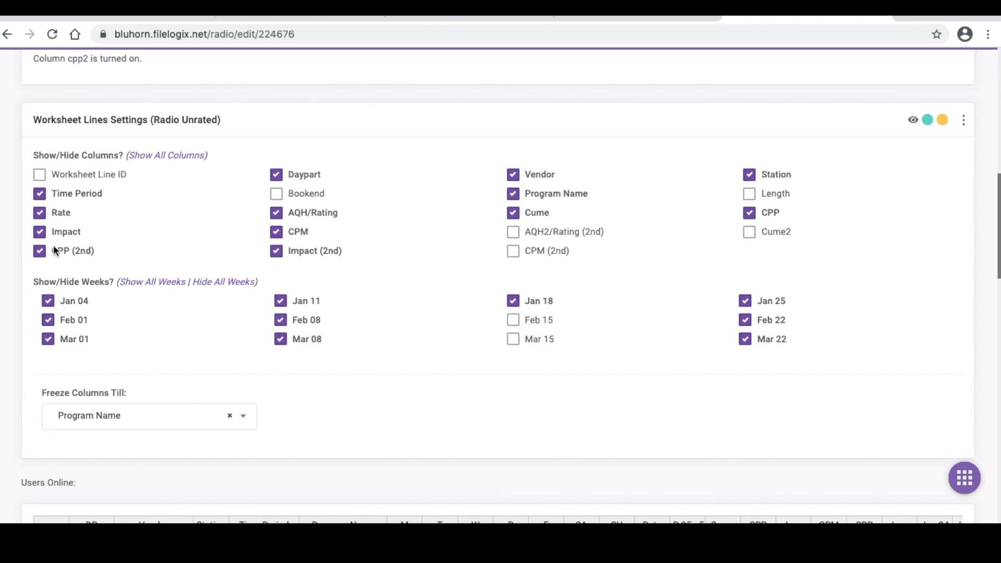
left_click(512, 250)
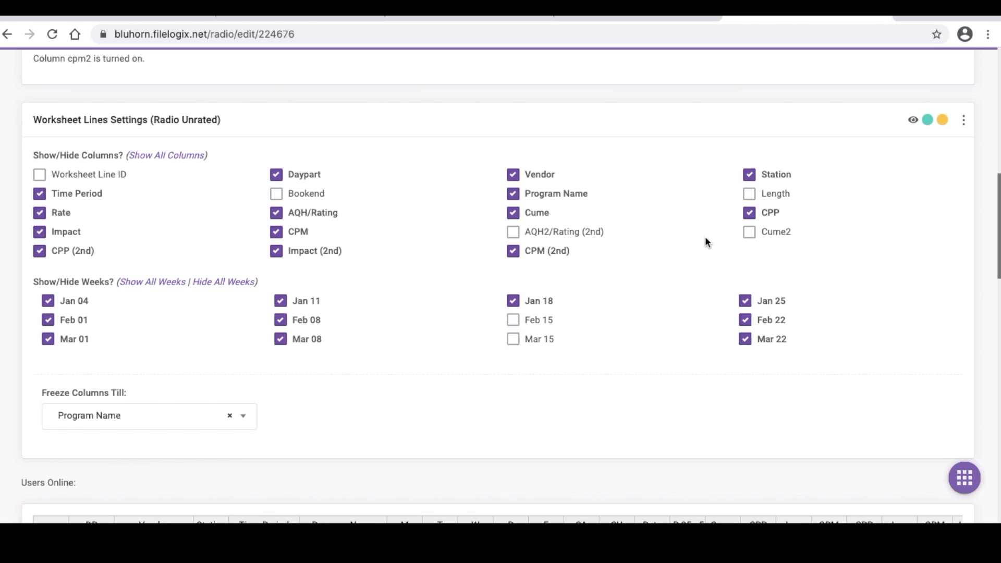
left_click(750, 230)
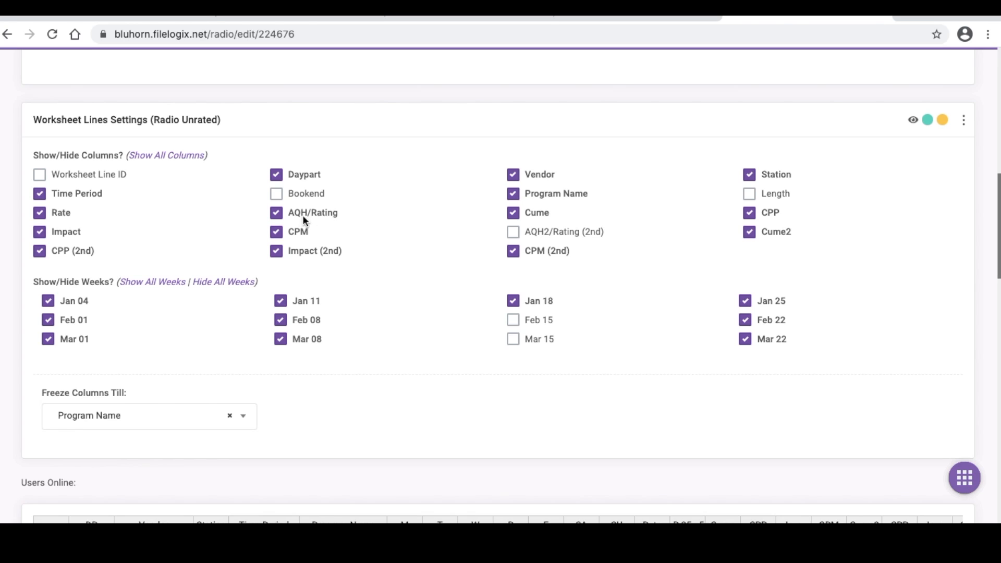
left_click(280, 213)
left_click(280, 213)
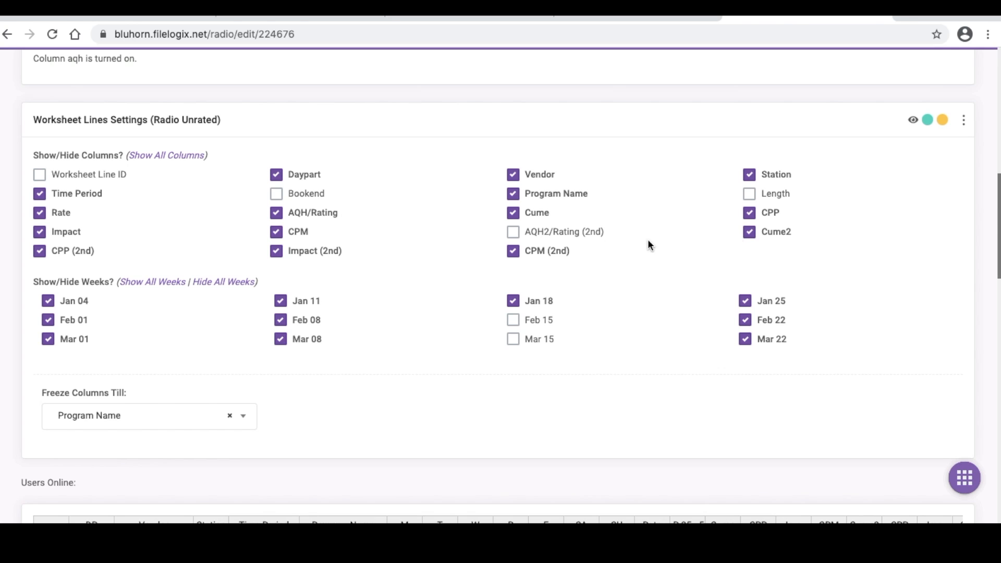
Step: Move cell by cell across the AM Drive line to examine its day, rate, secondary demo, weekly spot and comment columns
left_click_drag(997, 216, 995, 255)
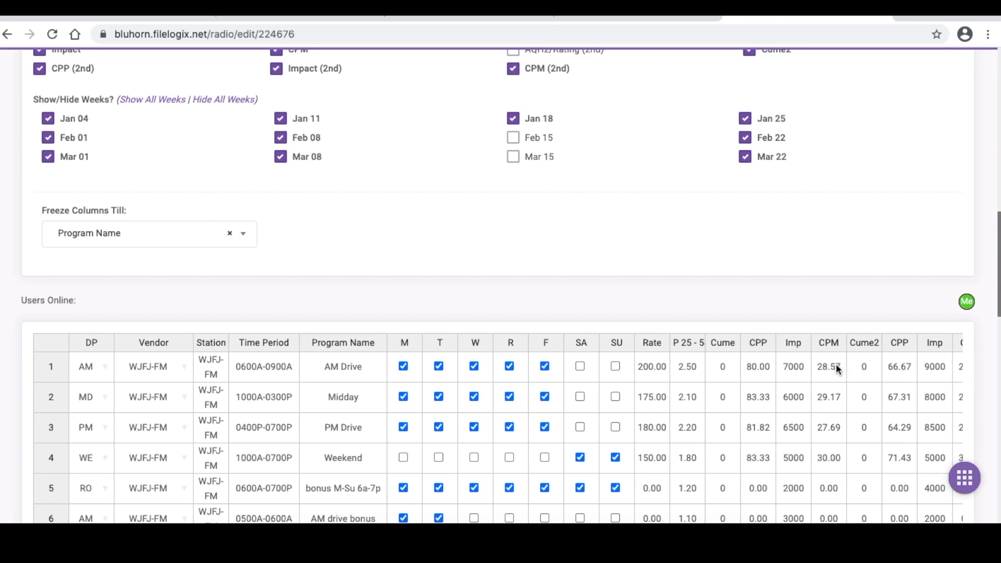
left_click(402, 374)
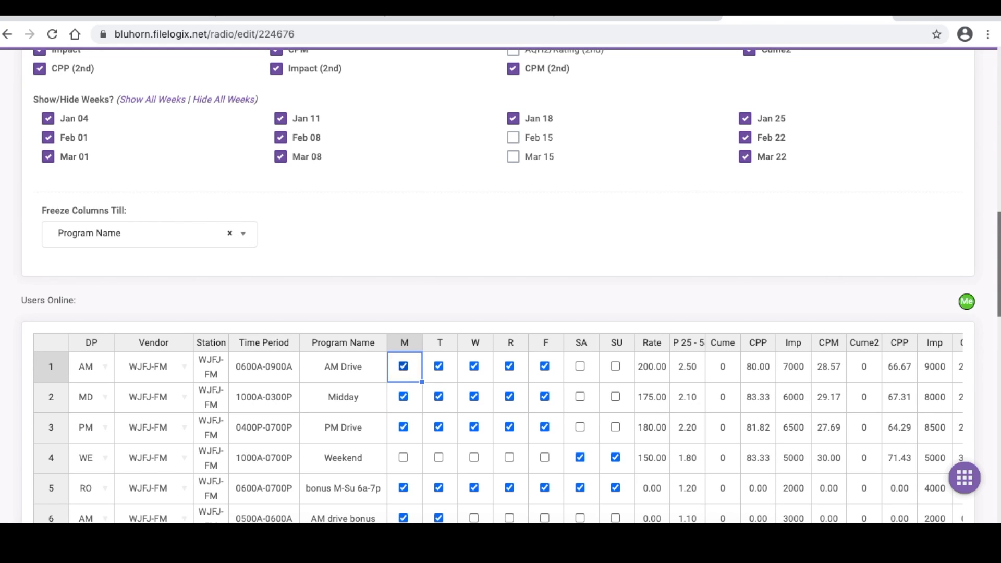
key("Left")
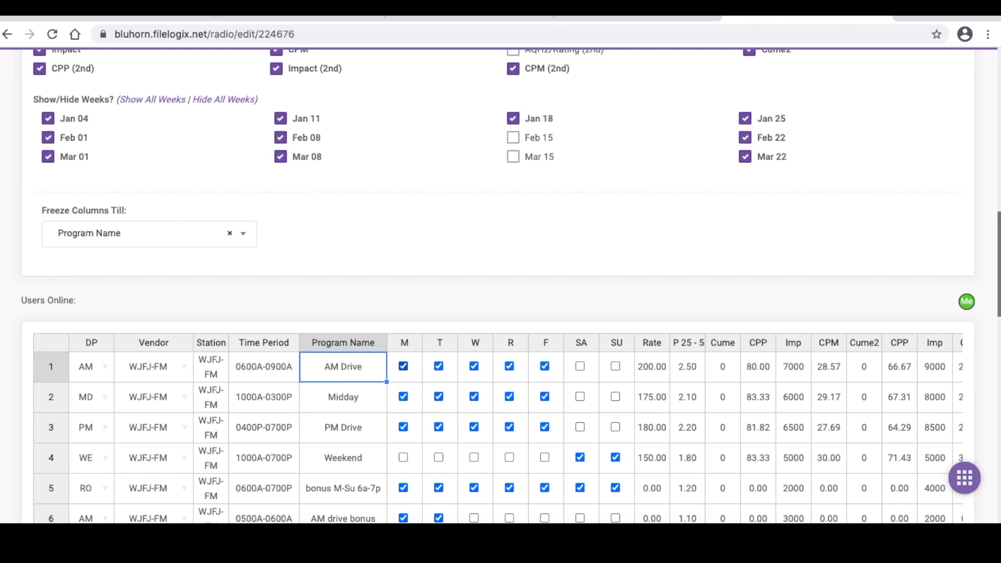
key("Right")
key("Right")
key("Right")
key("Right")
key("Right")
key("Right")
key("Right")
key("Right")
key("Right")
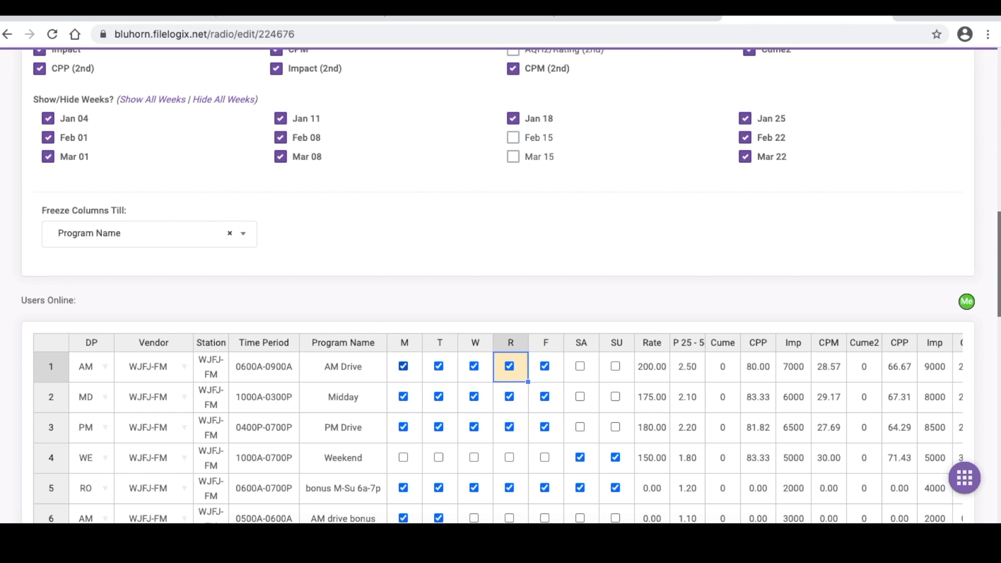
key("Right")
key("Right")
key("Right")
key("Right")
key("Right")
key("Right")
key("Right")
key("Right")
key("Right")
key("Right")
key("Right")
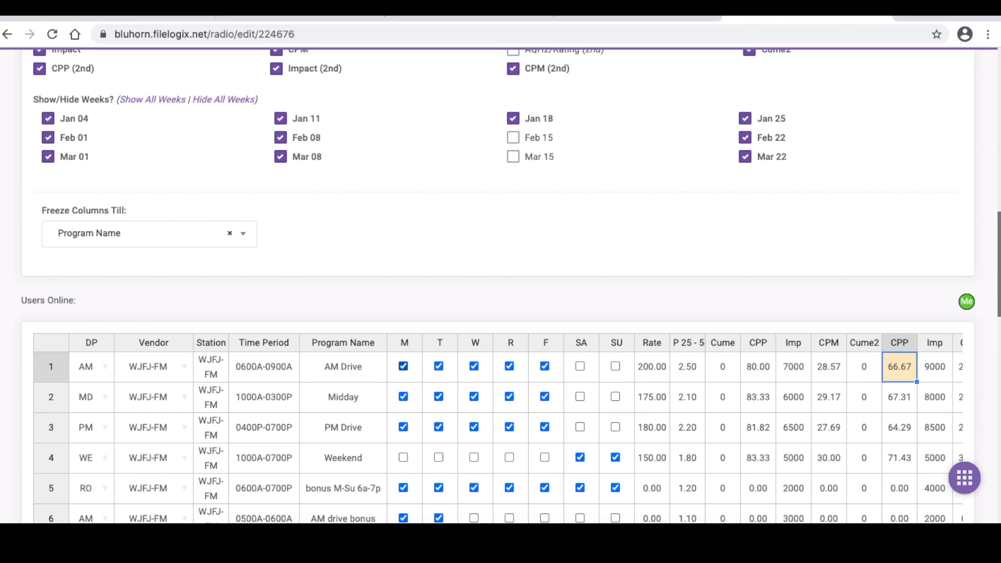
key("Right")
key("Right")
key("Right")
key("Right")
key("Right")
key("Right")
key("Right")
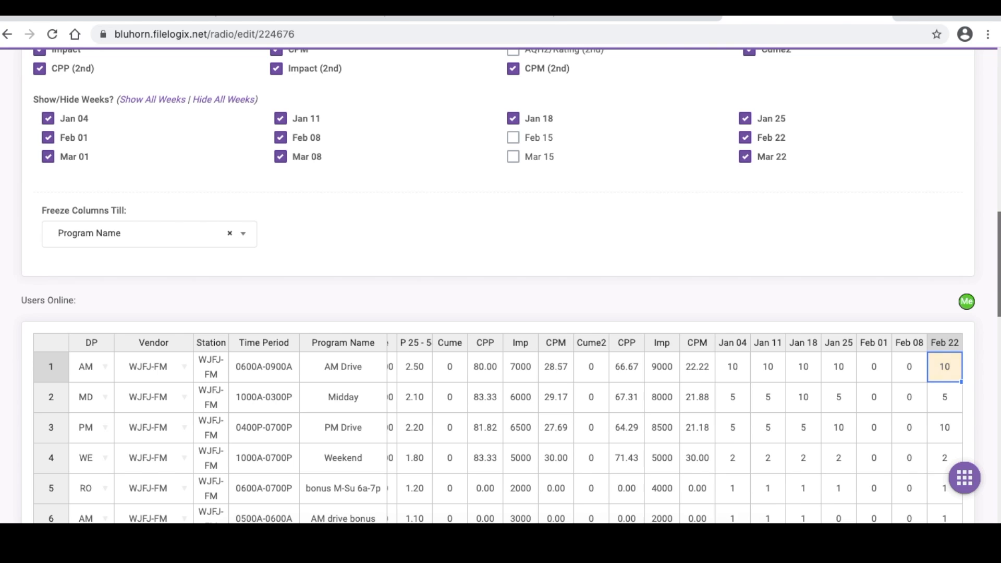
key("Left")
key("Left")
key("Left")
key("Left")
key("Left")
key("Left")
key("Left")
key("Left")
key("Left")
key("Left")
key("Left")
key("Left")
key("Left")
key("Left")
key("Left")
key("Left")
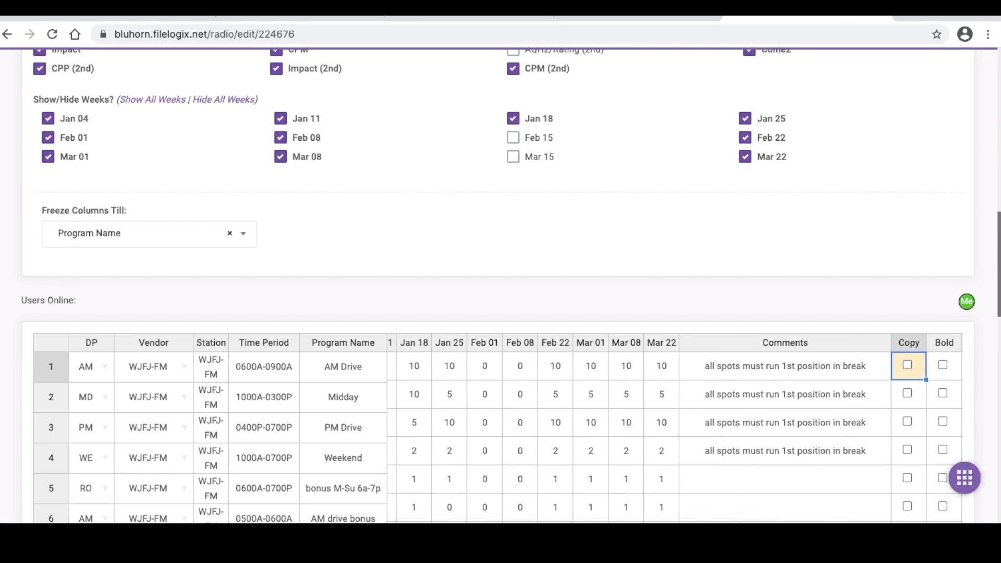
Step: Return along the AM Drive line to its Rate cell, and collapse the worksheet lines settings
key("Left")
key("Left")
key("Left")
key("Left")
key("Left")
key("Left")
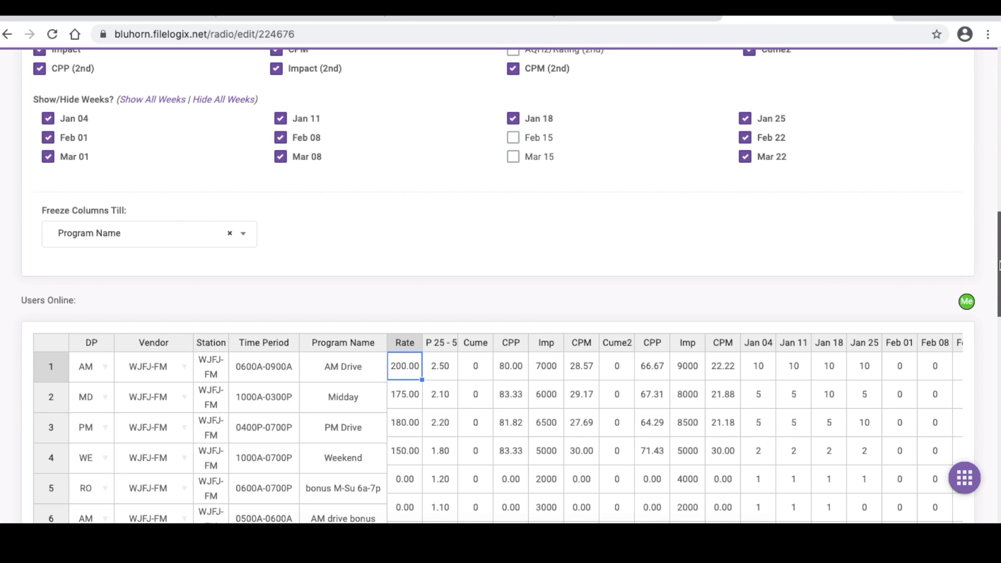
scroll(999, 266, "up", 5)
left_click(928, 204)
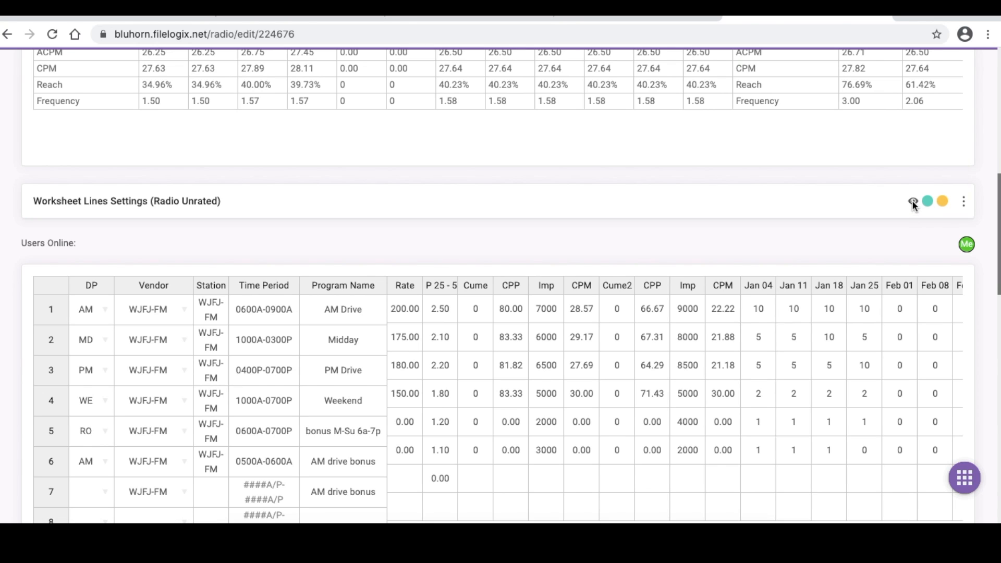
Step: Filter the worksheet lines to the AM daypart
left_click(913, 201)
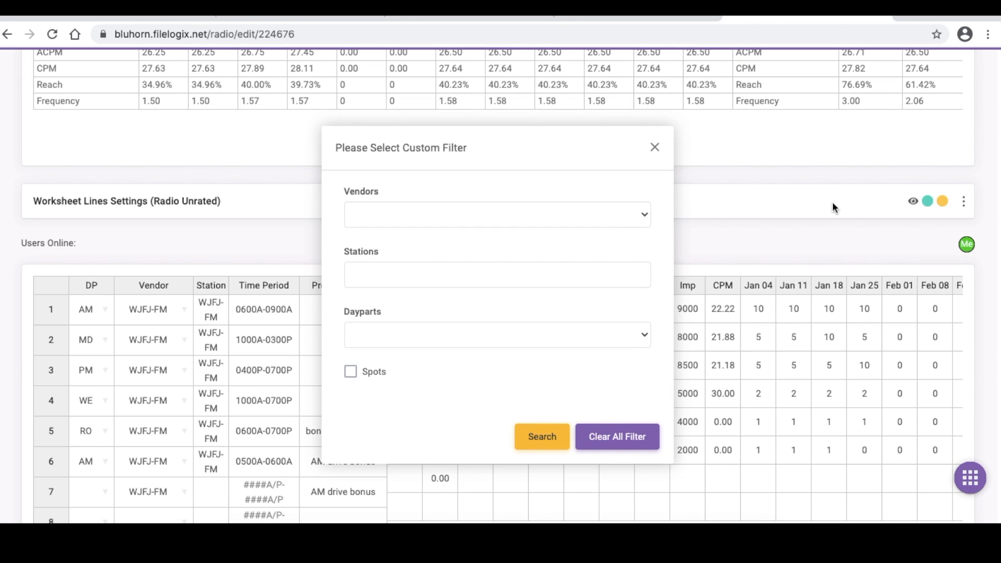
left_click(646, 333)
left_click(613, 359)
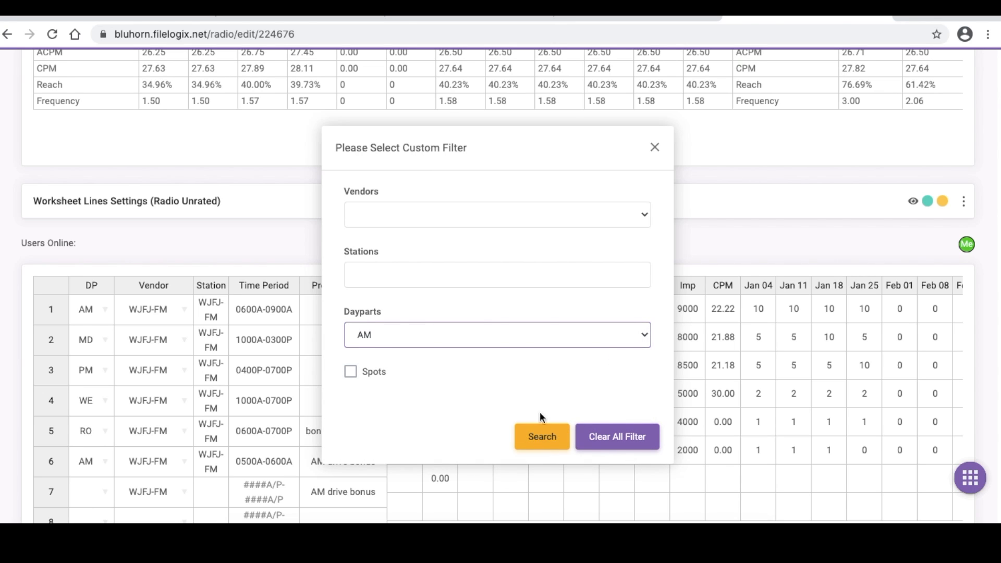
left_click(555, 435)
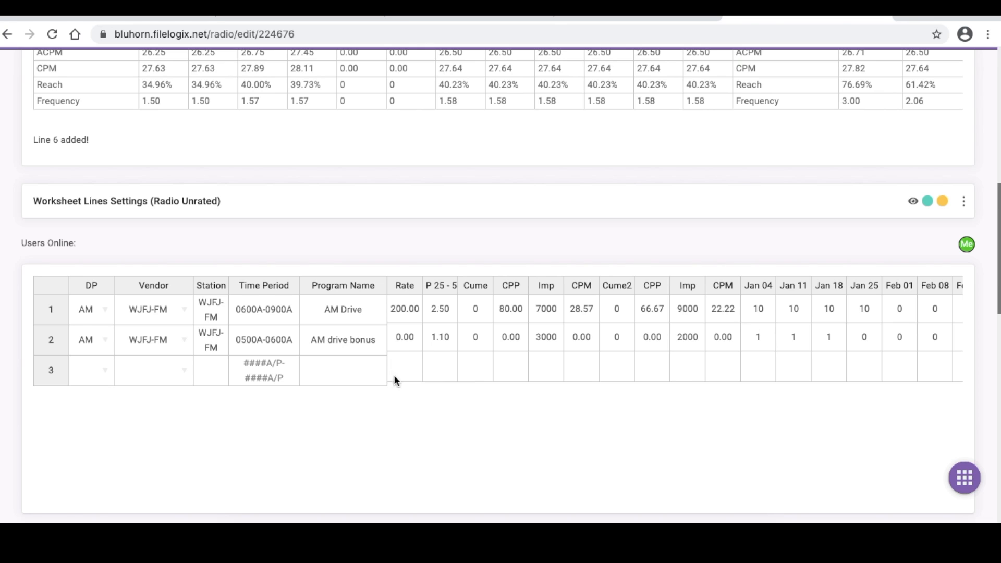
Step: Clear all custom filters from the worksheet lines
left_click(912, 202)
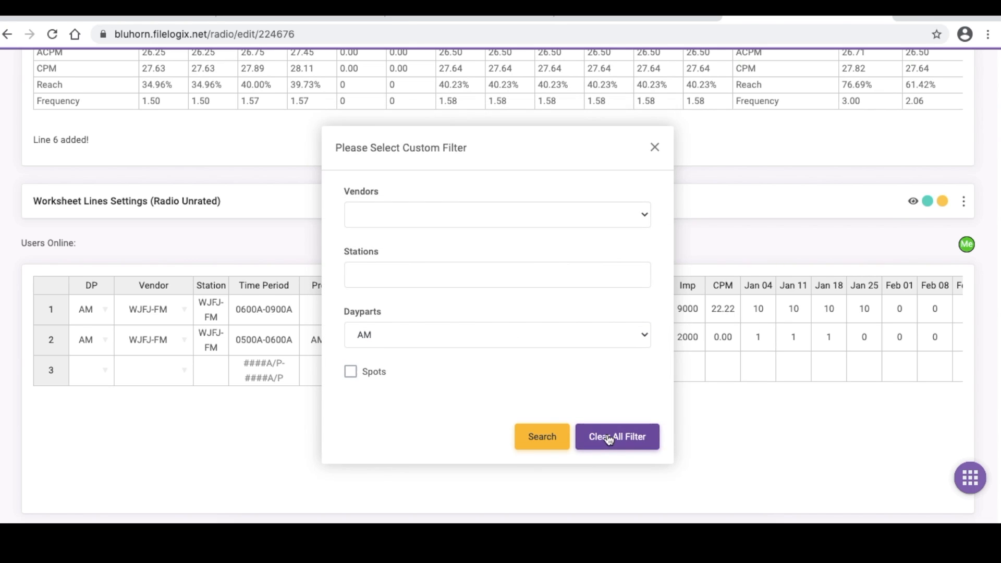
left_click(608, 439)
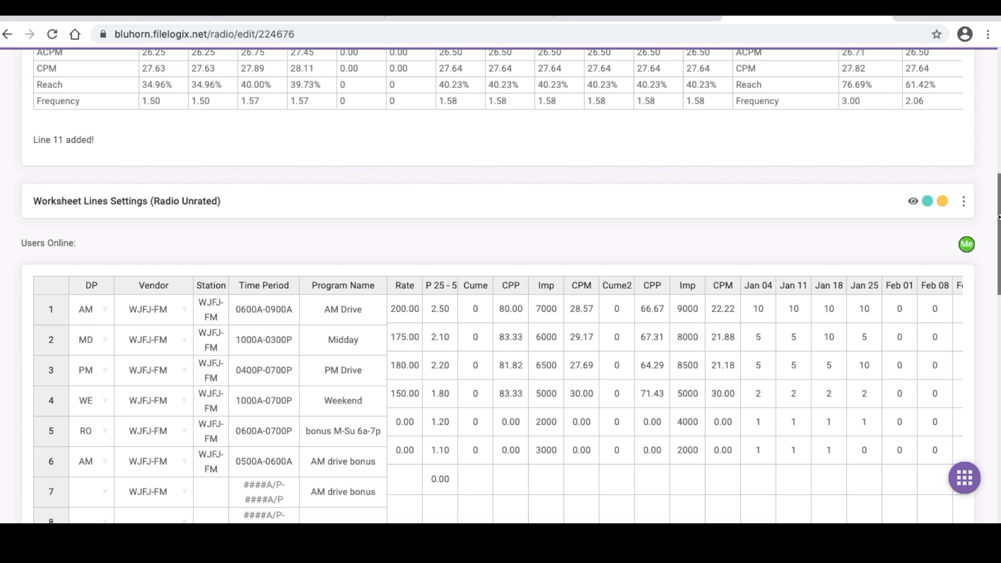
triple_click(993, 244)
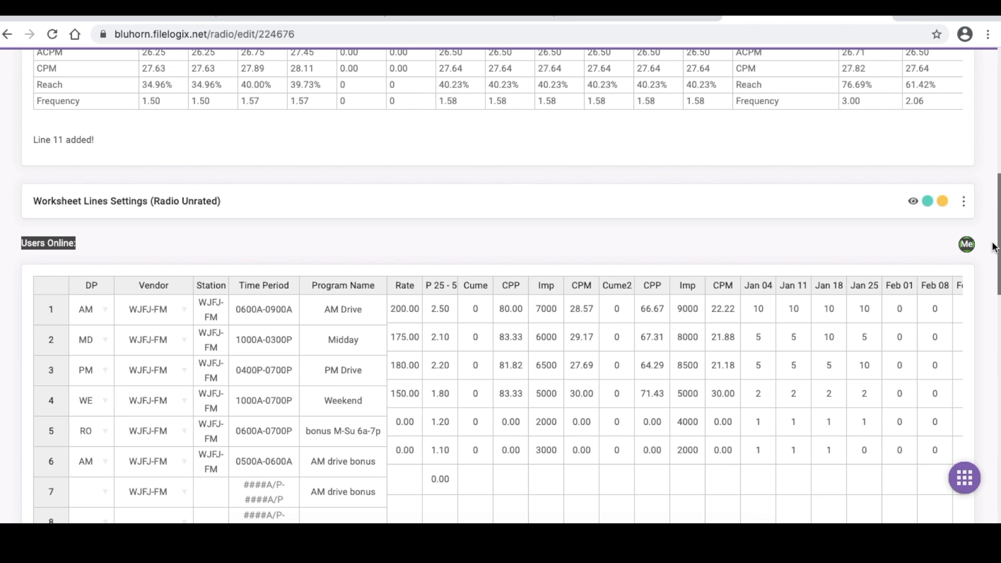
left_click(987, 272)
Step: In the Station Orders Settings, exclude Rating from the lines and Net from the summary, show Feb 15 and Mar 15, and hide Feb 08 and Mar 08
left_click_drag(996, 278, 997, 364)
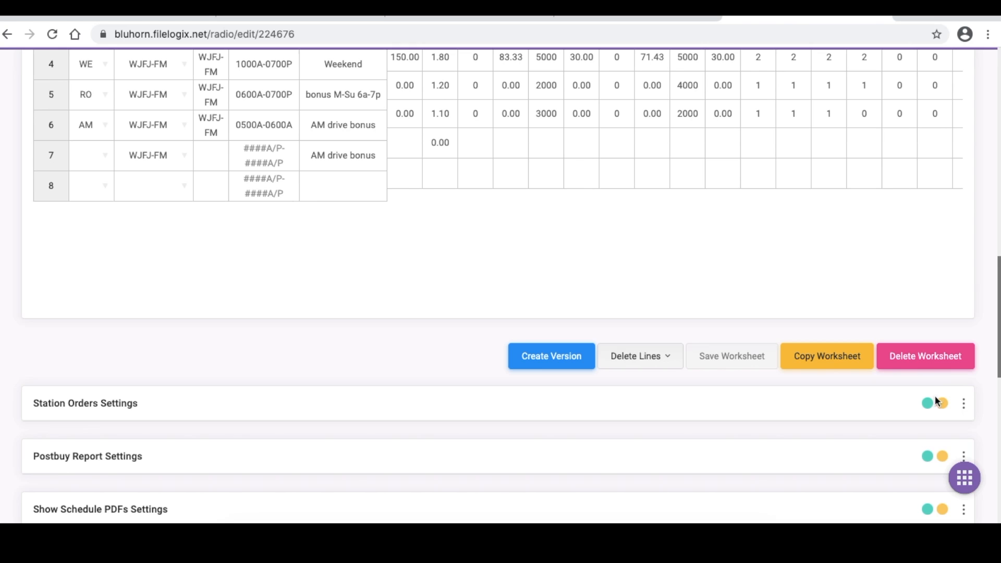
left_click(928, 404)
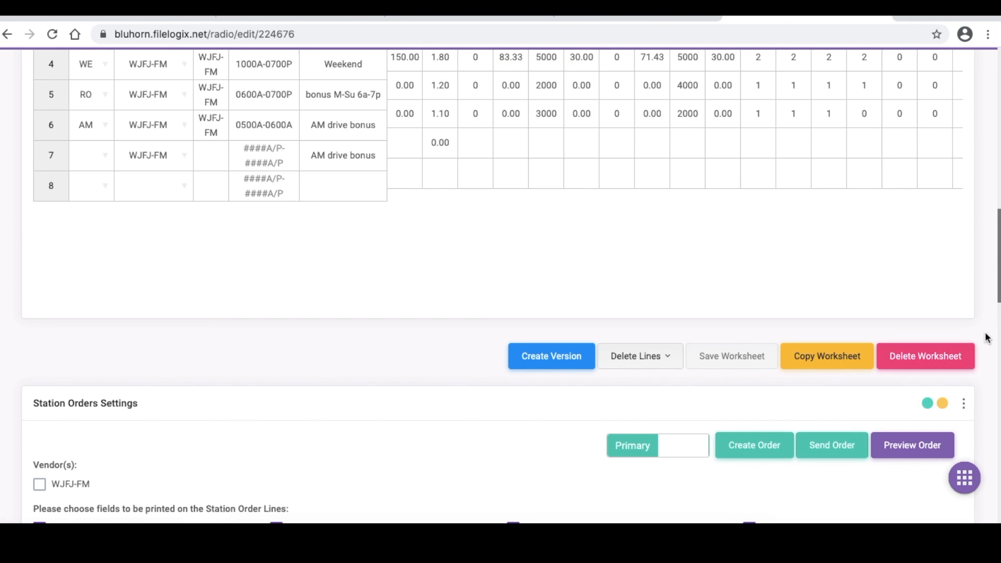
left_click_drag(997, 305, 995, 363)
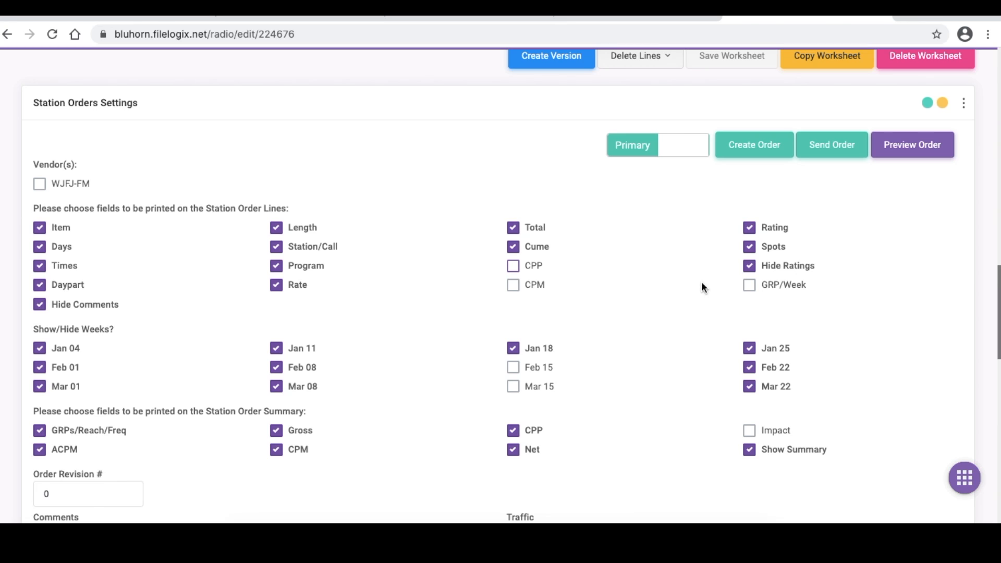
left_click(749, 228)
left_click(514, 370)
left_click(277, 369)
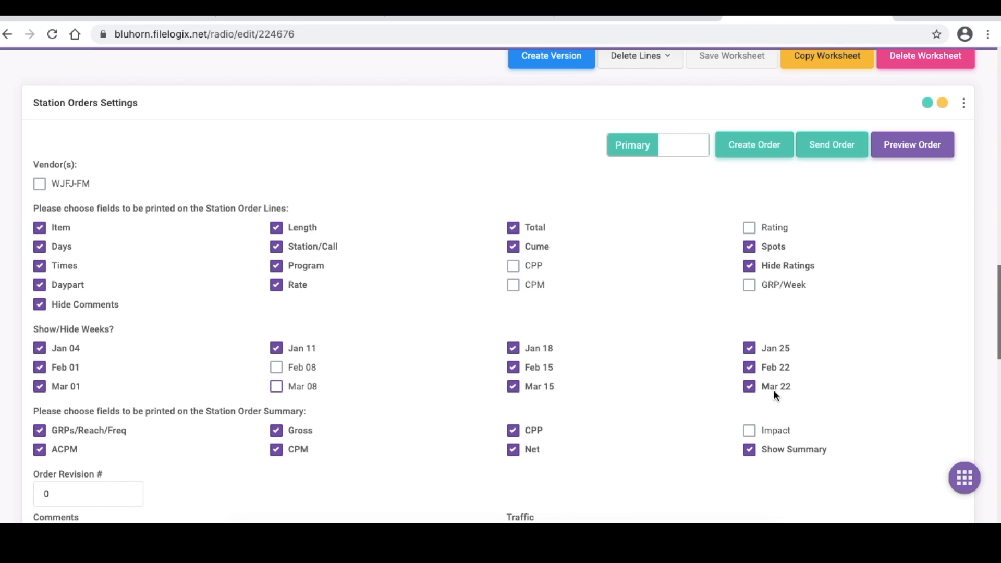
left_click(512, 449)
Step: Look over the order's Comments and Traffic text, and collapse the Station Orders Settings
left_click_drag(998, 297, 997, 338)
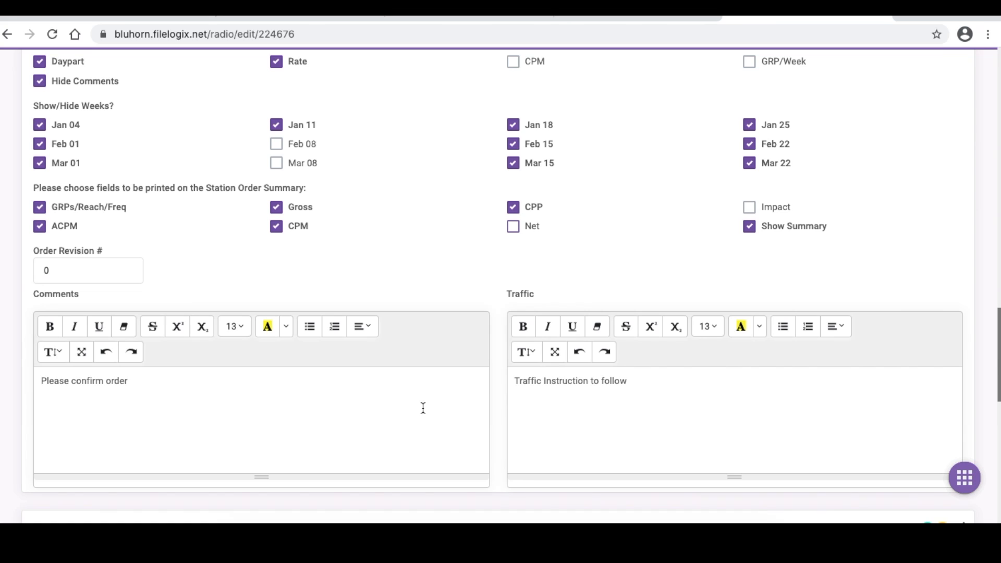
left_click(293, 389)
left_click_drag(998, 395, 997, 311)
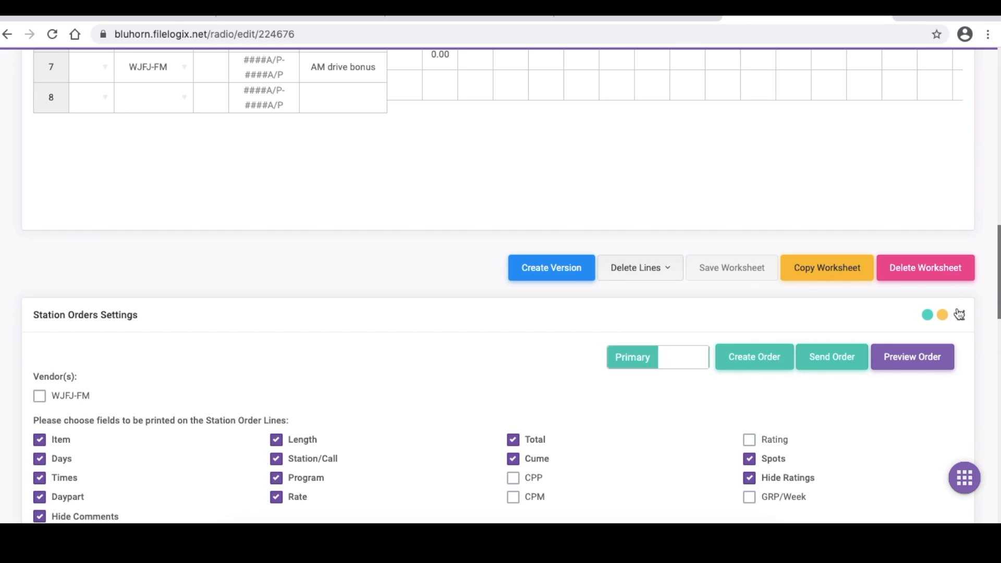
right_click(924, 313)
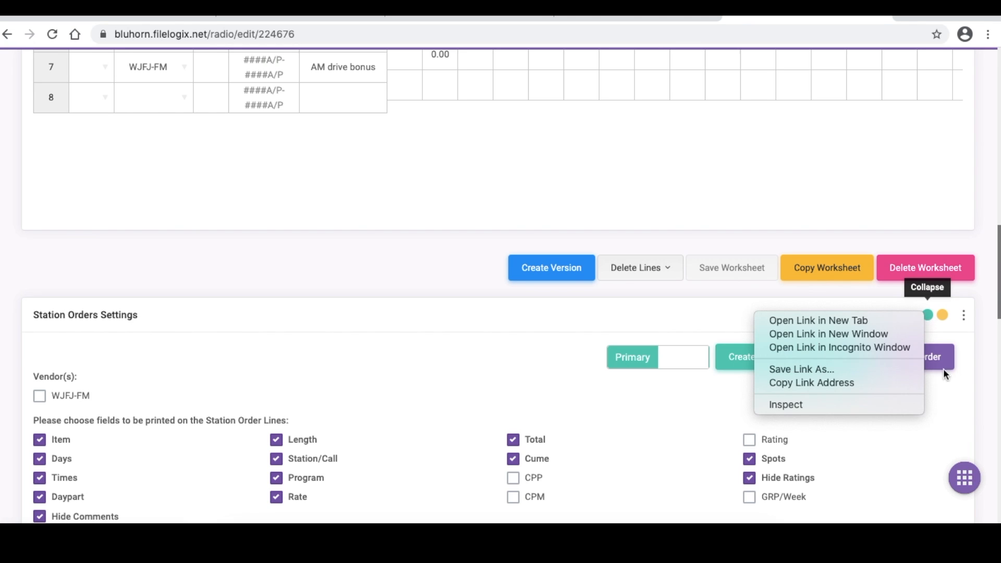
left_click(949, 381)
left_click(927, 315)
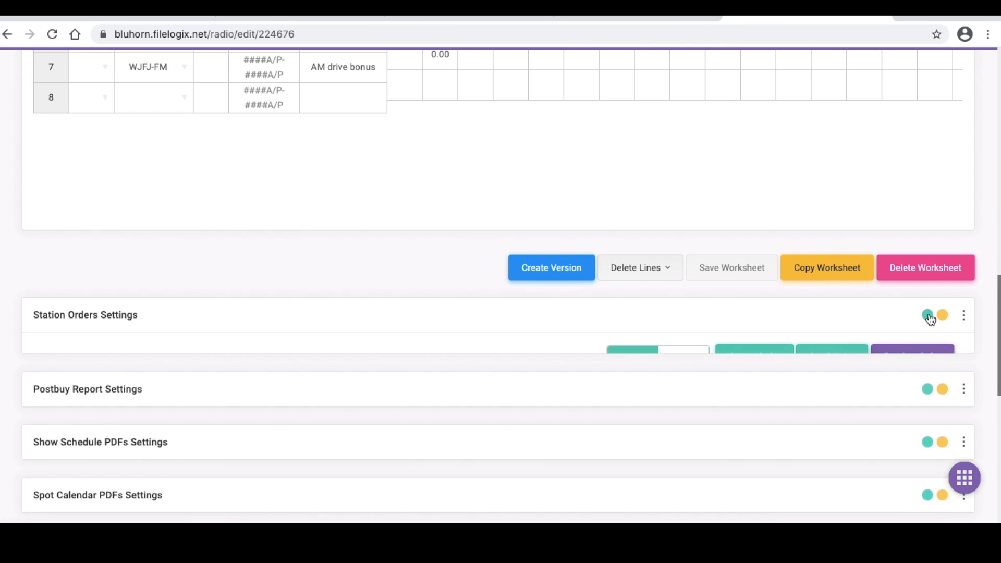
Step: Preview the radio order from the Pre-Buy Worksheet, and return to the top of the worksheet page
left_click_drag(997, 338, 996, 133)
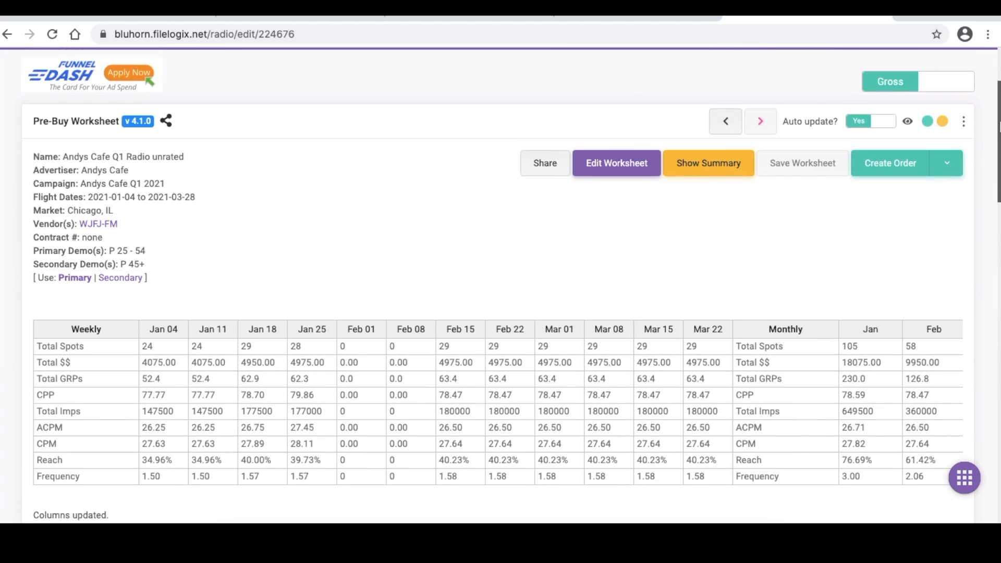
left_click(947, 160)
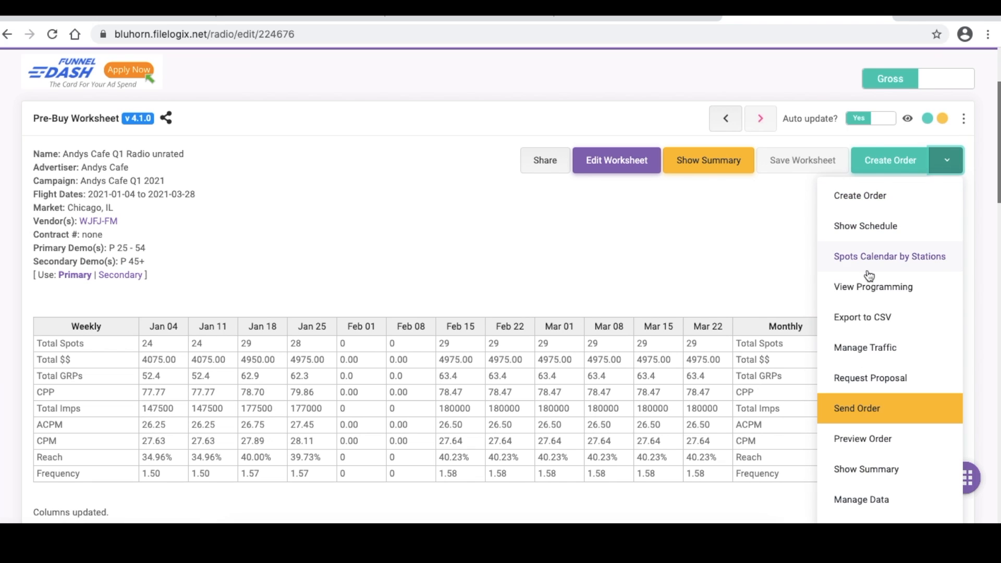
left_click(882, 417)
left_click(858, 408)
left_click(856, 439)
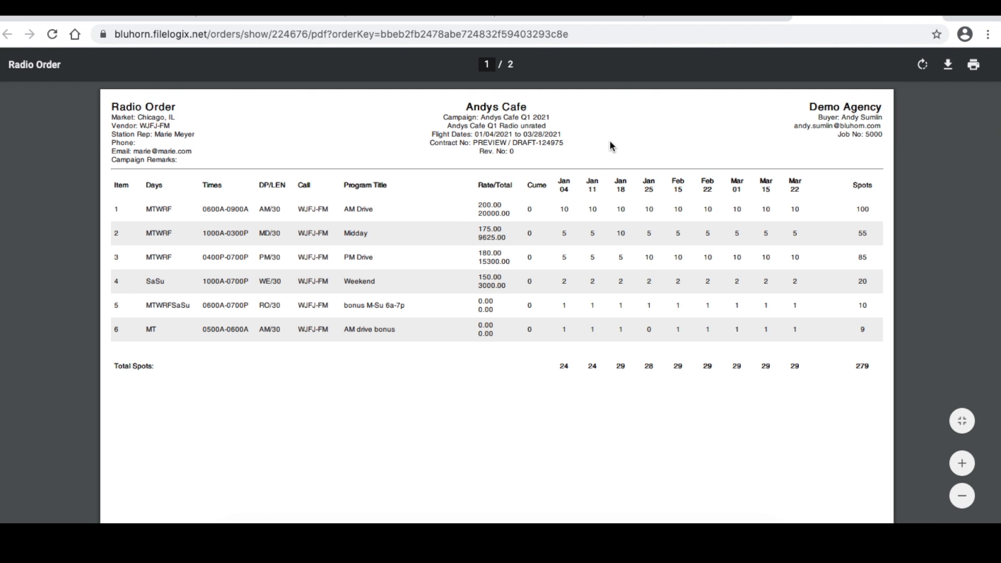
left_click(932, 15)
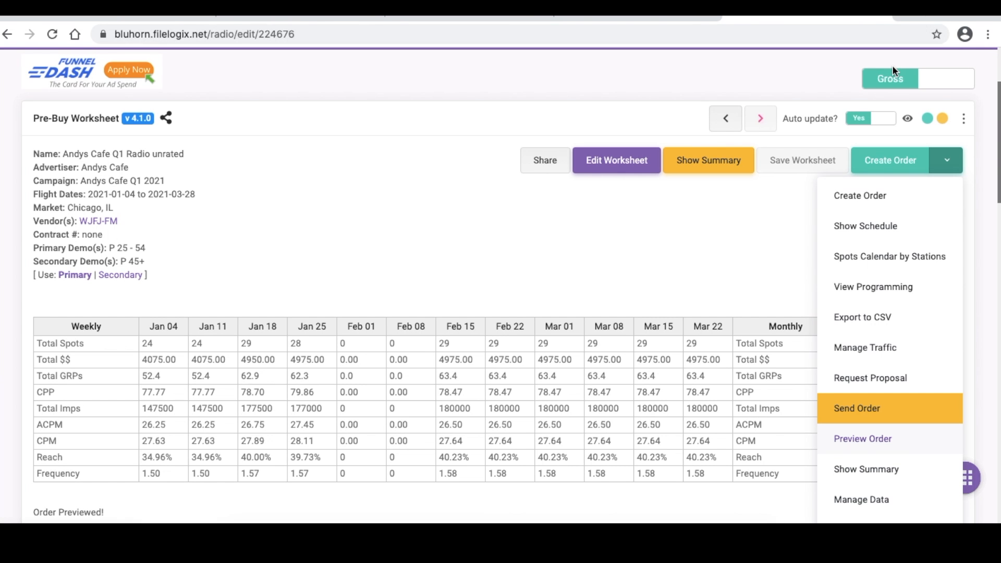
left_click(998, 108)
scroll(998, 108, "up", 3)
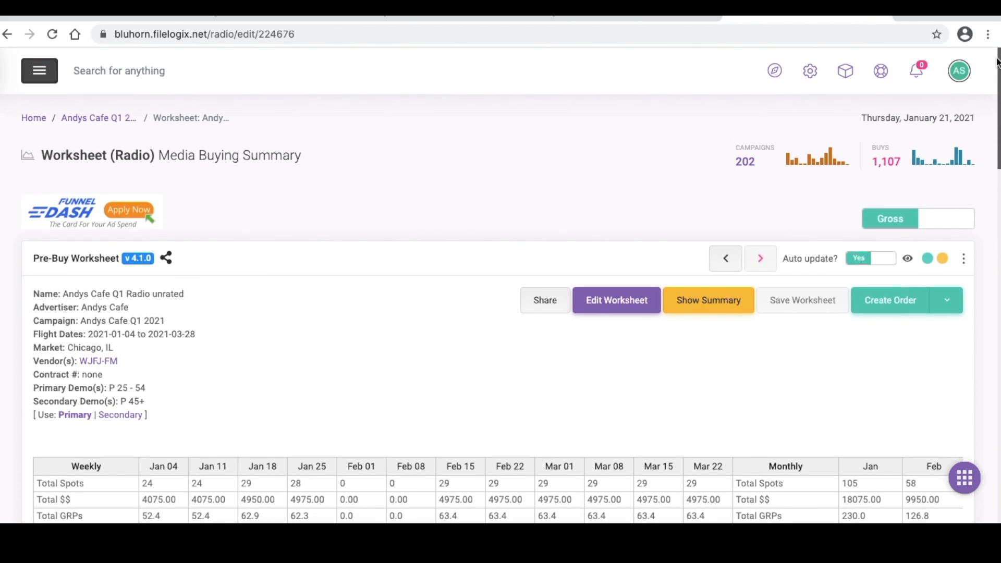